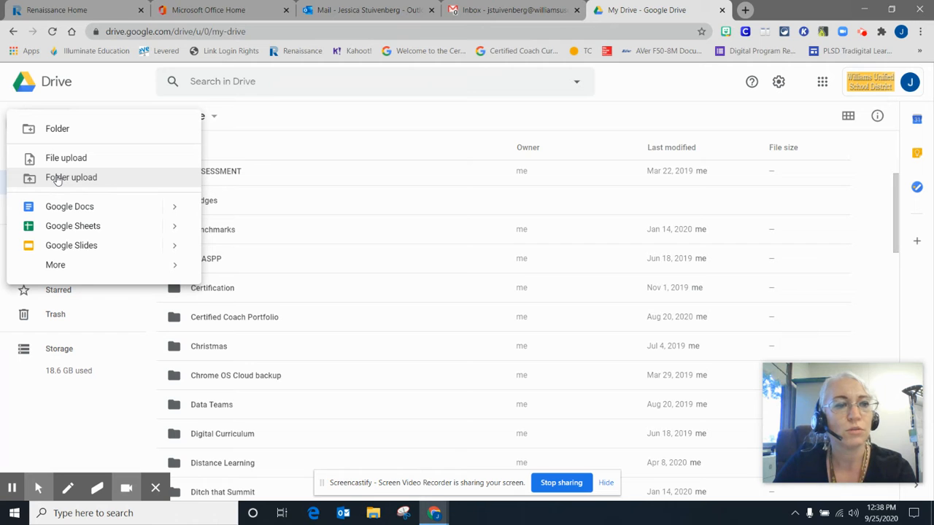
Step: Create a new Google Drawings file from Drive and hide the screen-sharing notice
mouse_move(55, 265)
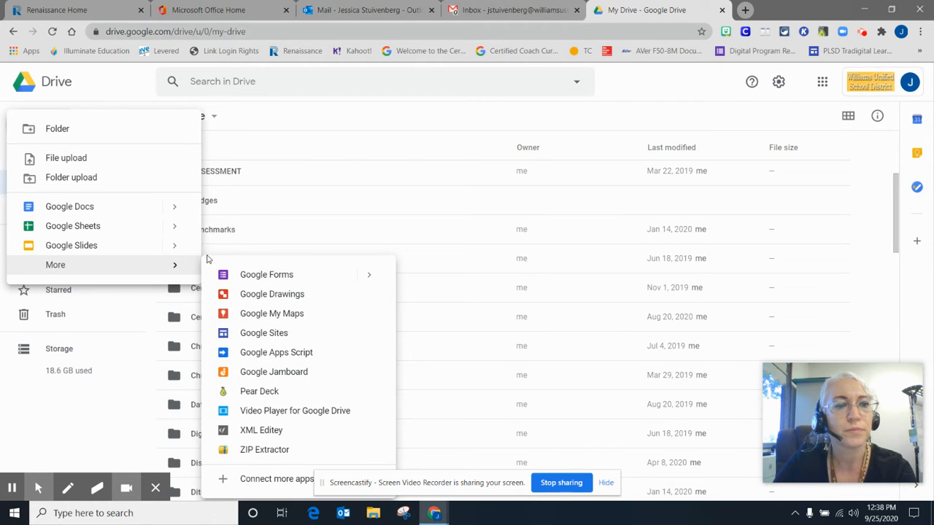
click(257, 298)
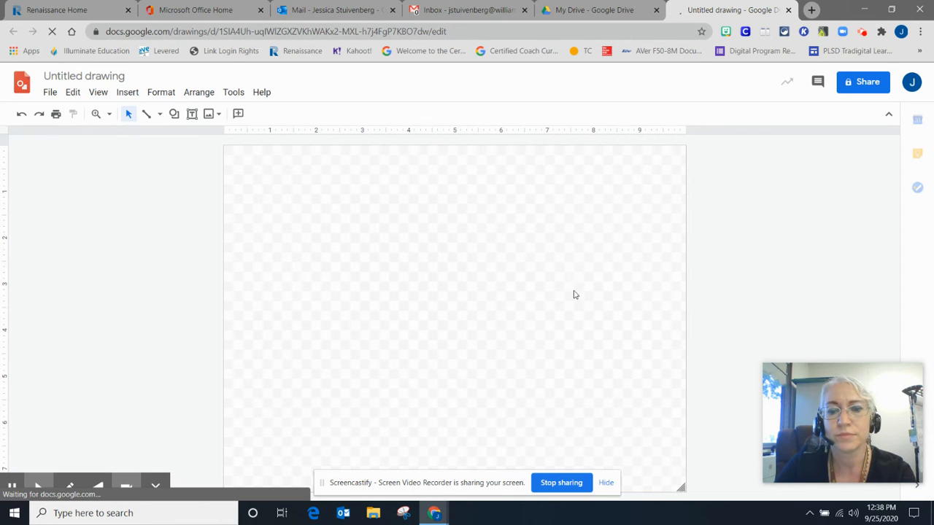
click(606, 484)
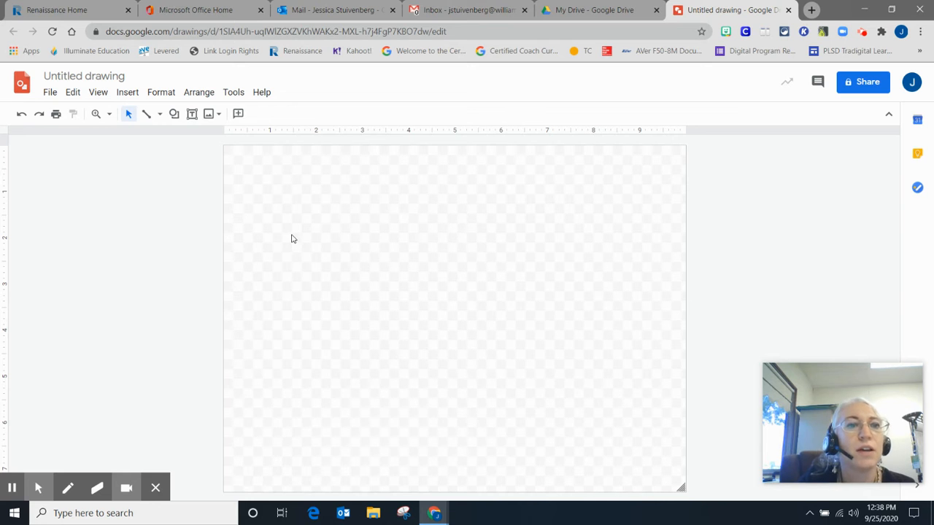
click(159, 115)
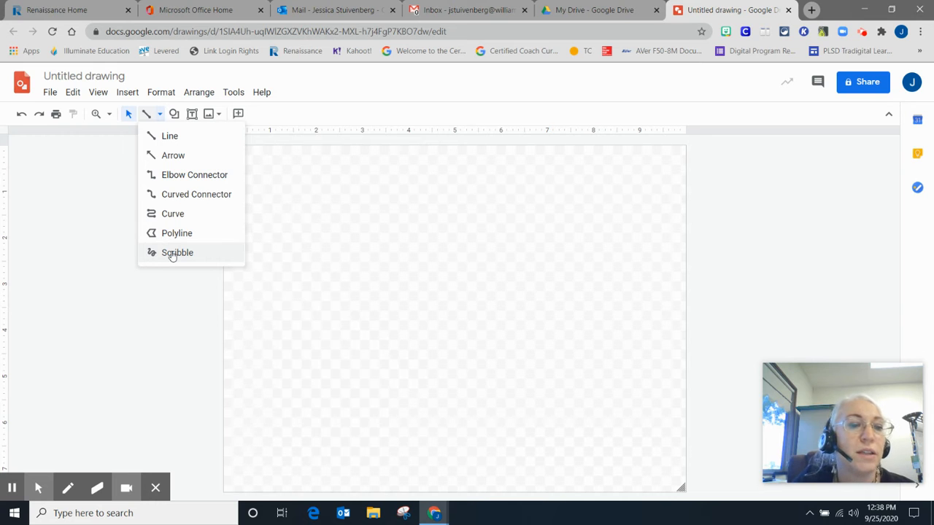
click(174, 114)
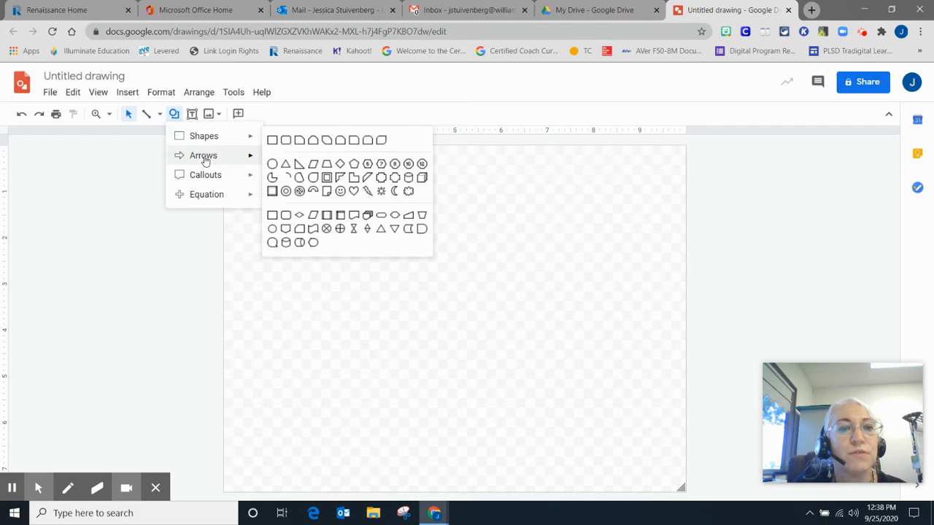
mouse_move(206, 174)
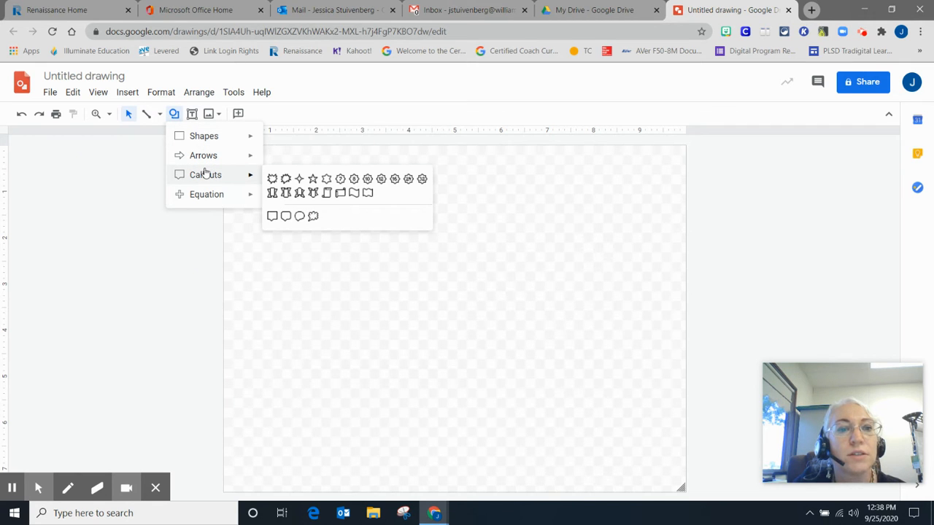
mouse_move(208, 196)
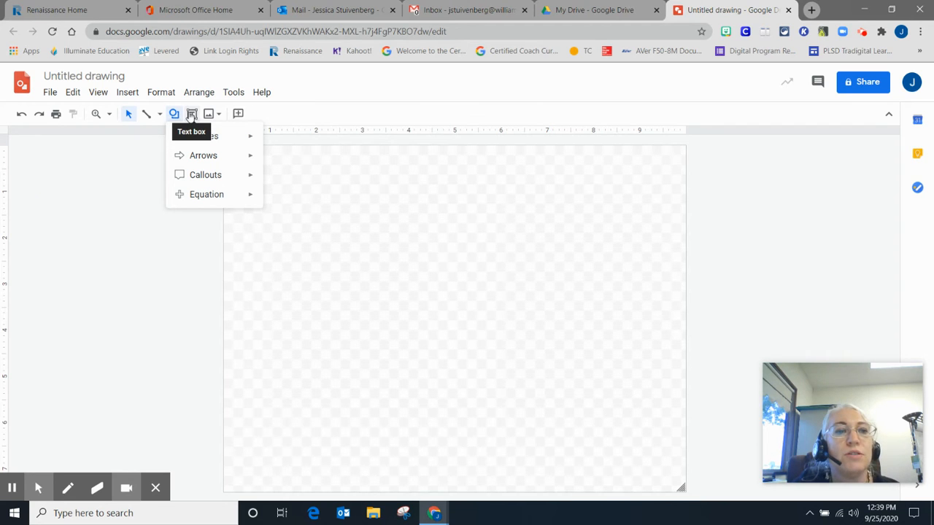
click(191, 115)
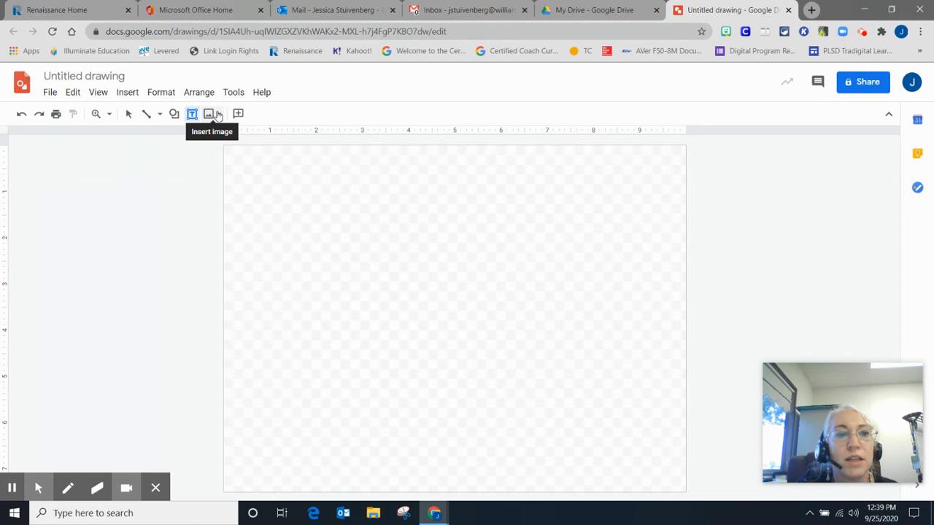
Step: Open the web image search for inserting pictures and search for "candies"
click(215, 115)
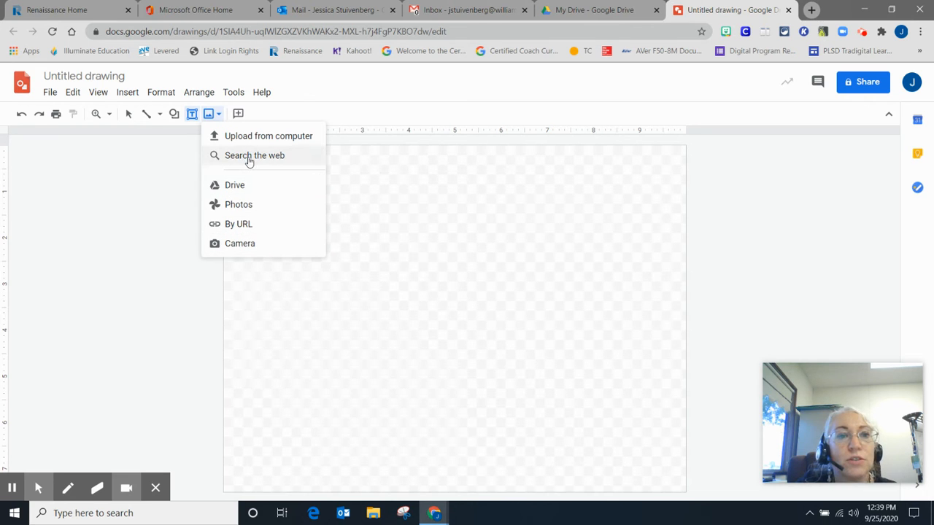
click(248, 158)
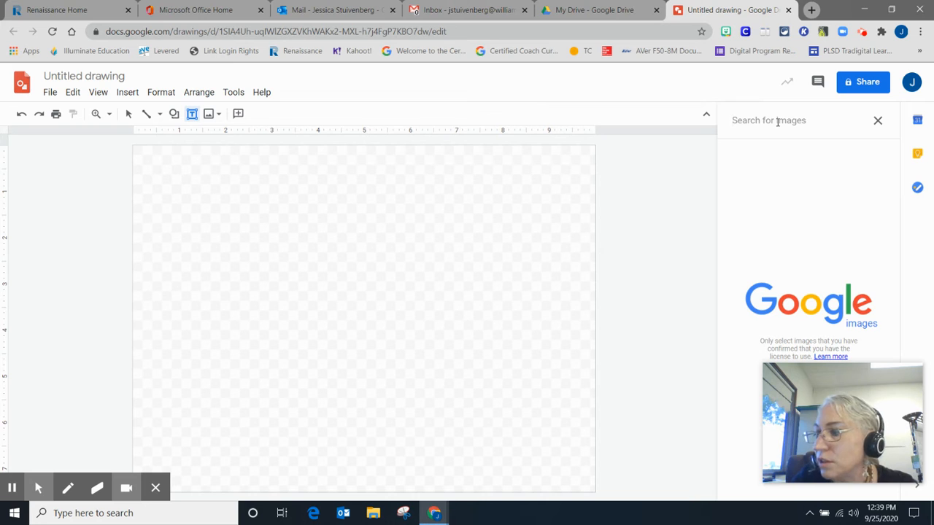
text(candies)
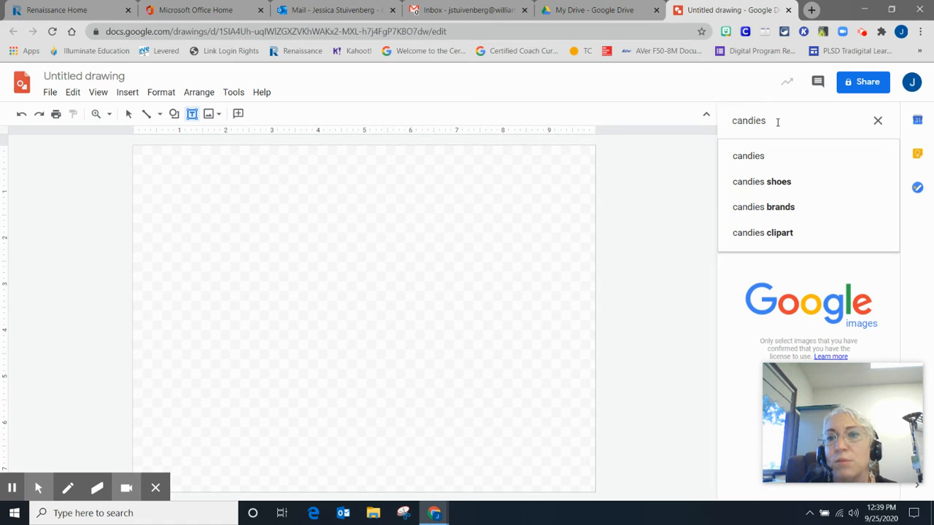
click(750, 156)
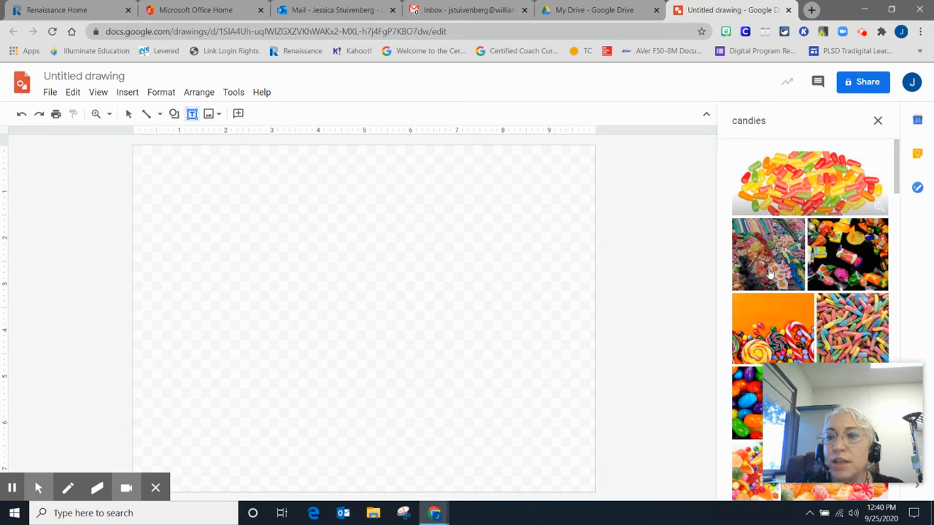
drag(896, 180, 871, 166)
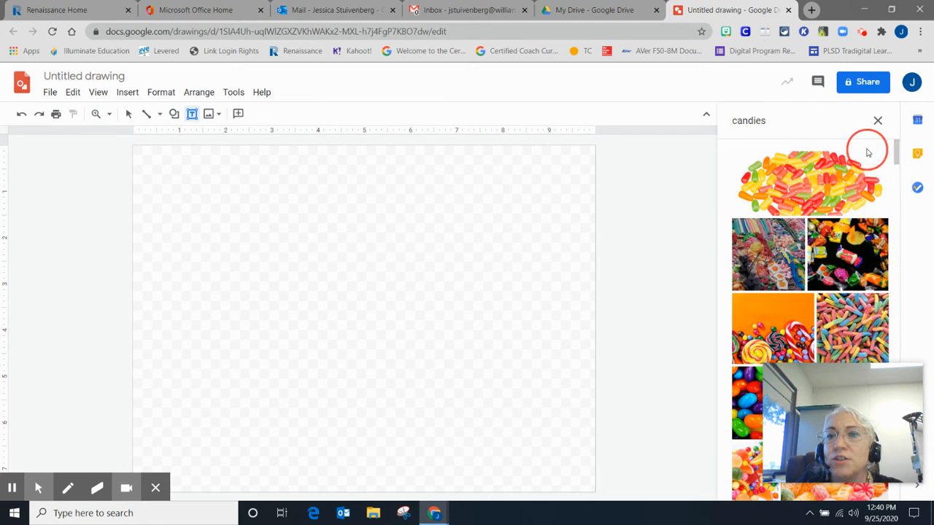
Step: Change the image search to "candy" and browse the pictures found
click(774, 124)
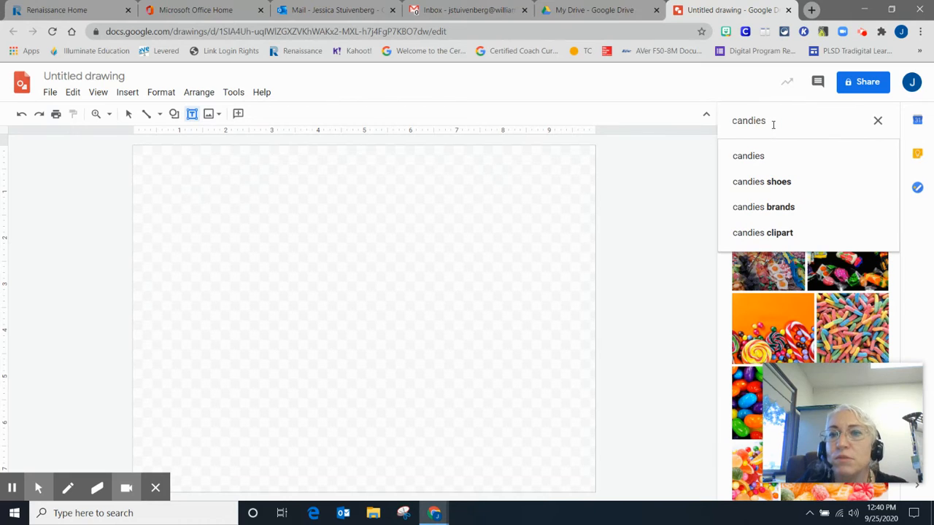
key(BackSpace)
key(BackSpace)
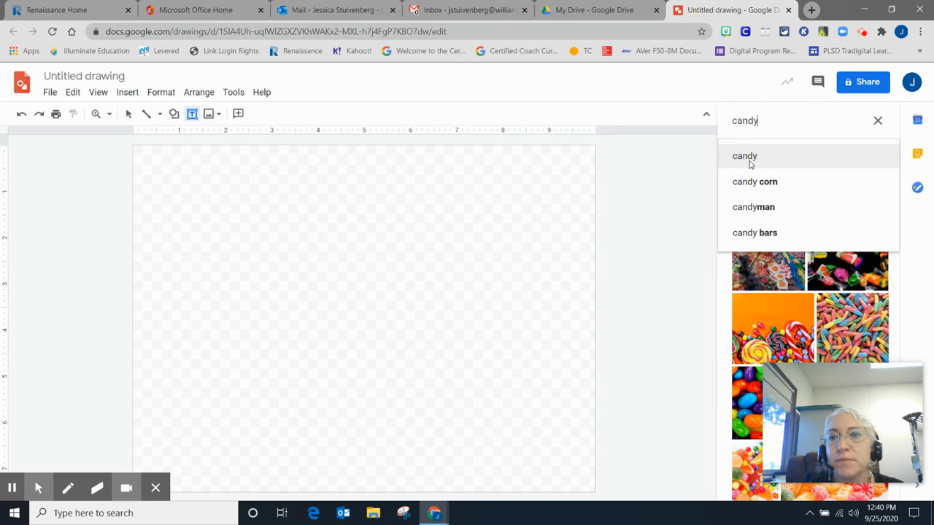
click(752, 157)
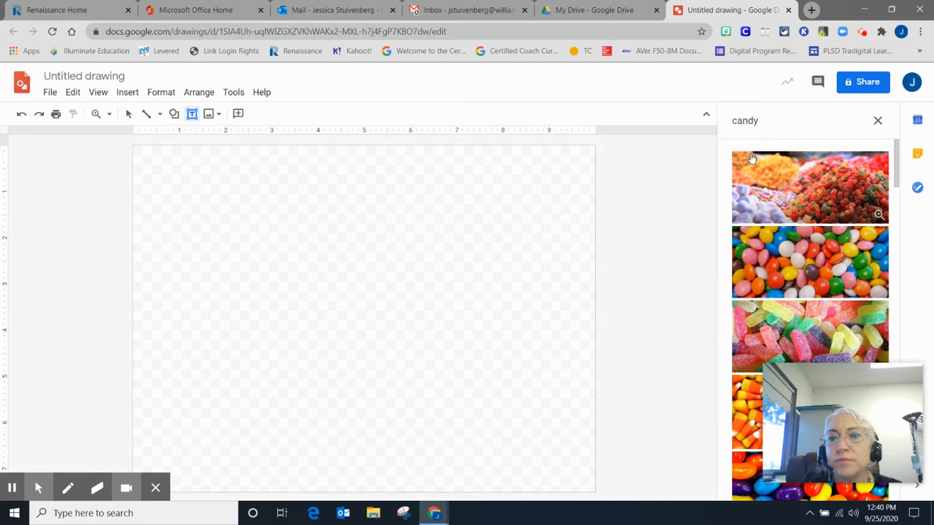
drag(896, 167, 894, 231)
drag(878, 189, 876, 165)
Step: Search the web images for "one candy" and insert the picture of the single red jelly candy onto the canvas
click(763, 123)
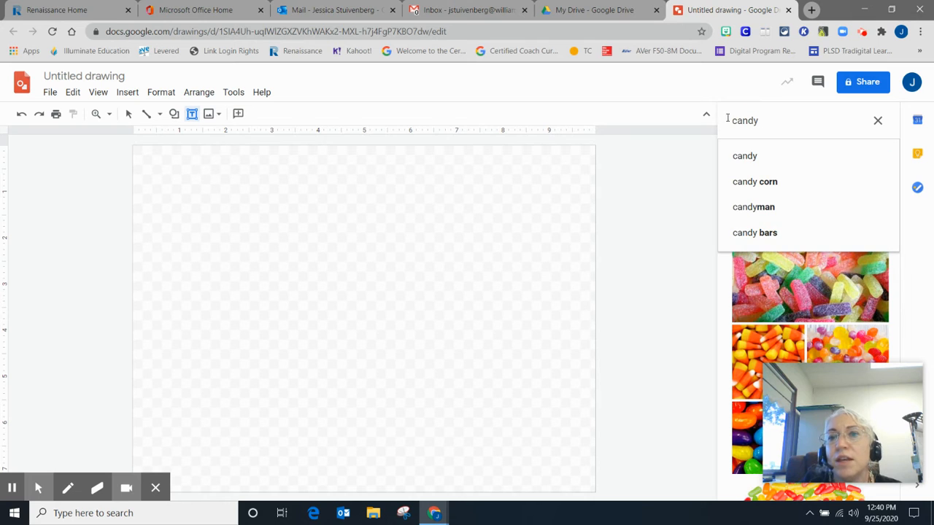
key(Home)
text(one)
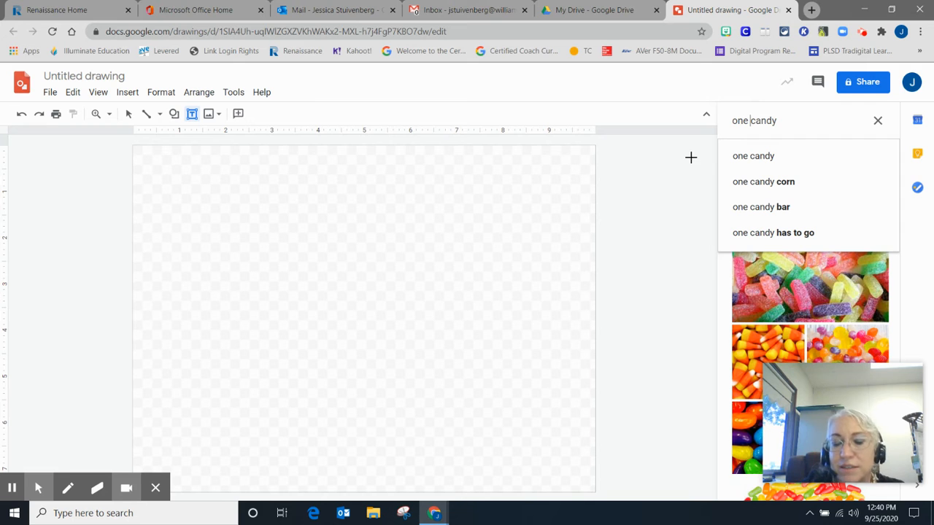
key(Return)
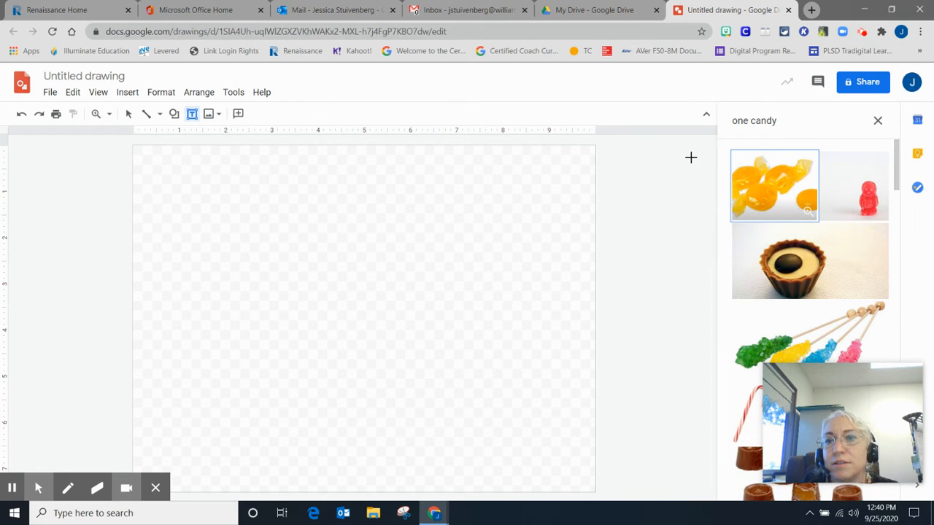
drag(867, 199, 307, 173)
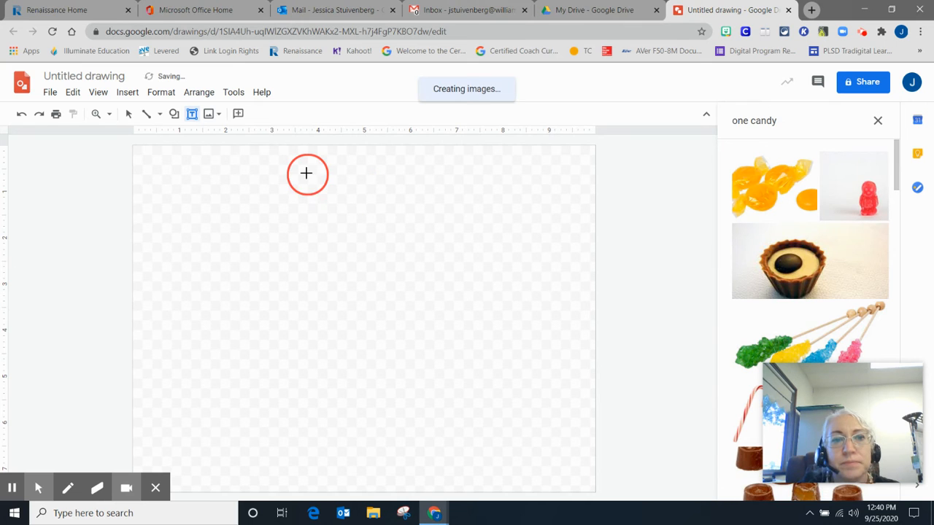
click(848, 207)
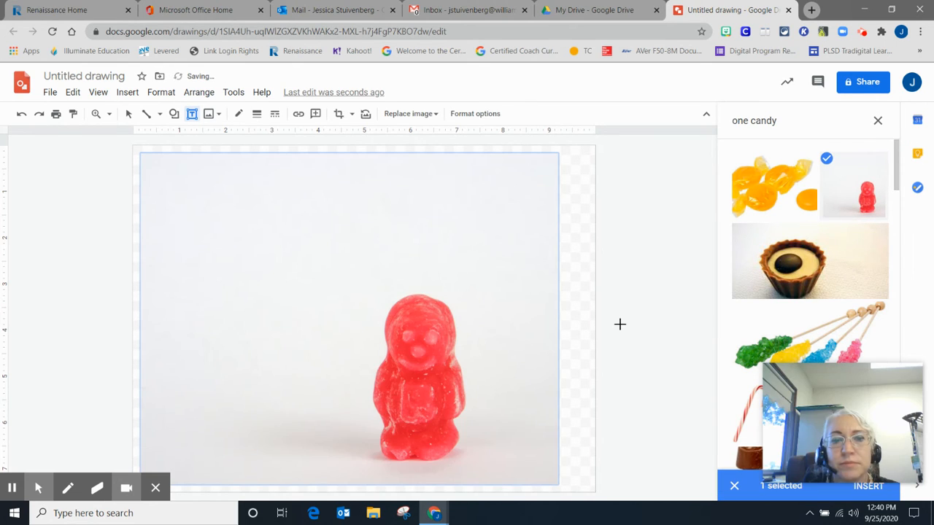
Step: Shrink the candy image proportionally to about 3.4 inches wide and place it in the upper-left corner of the canvas
click(378, 281)
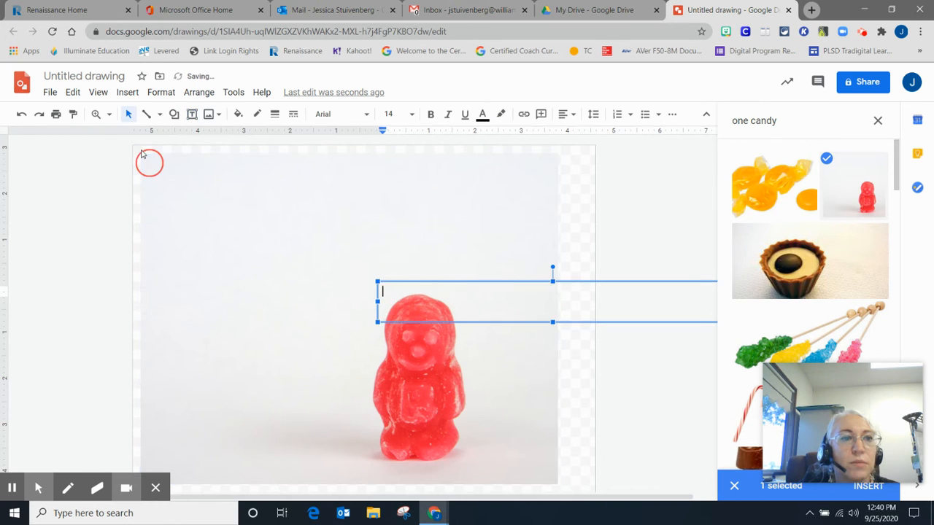
click(538, 176)
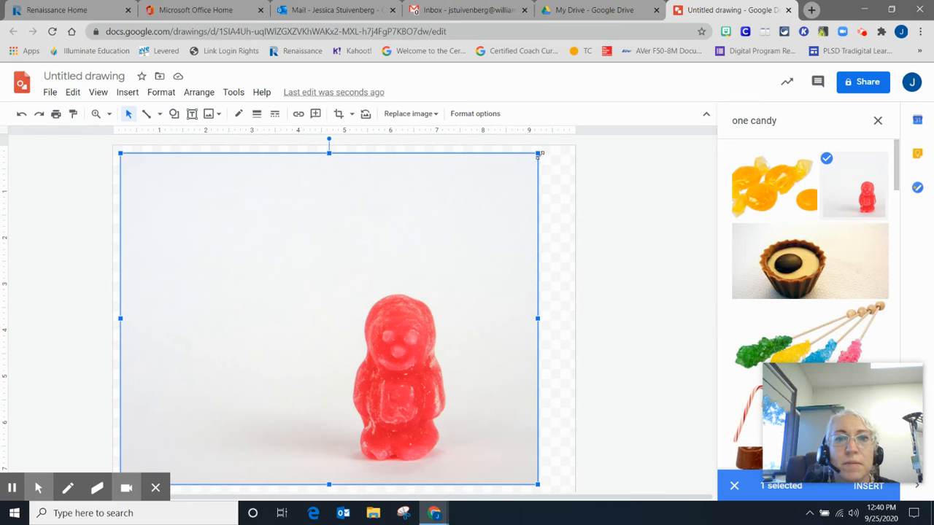
drag(538, 153, 271, 360)
drag(215, 416, 212, 207)
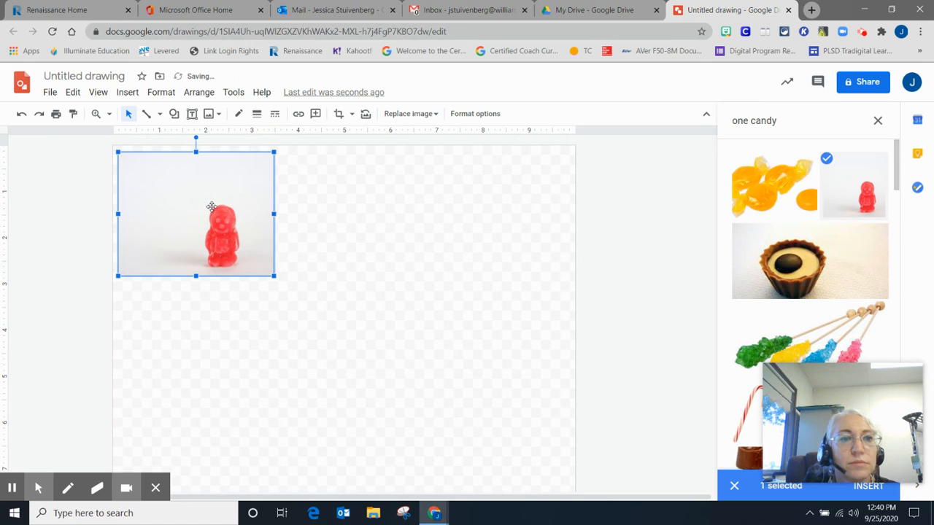
Step: Crop the empty background off the candy image's left and top sides, and move it back near the canvas's upper-left corner
click(339, 120)
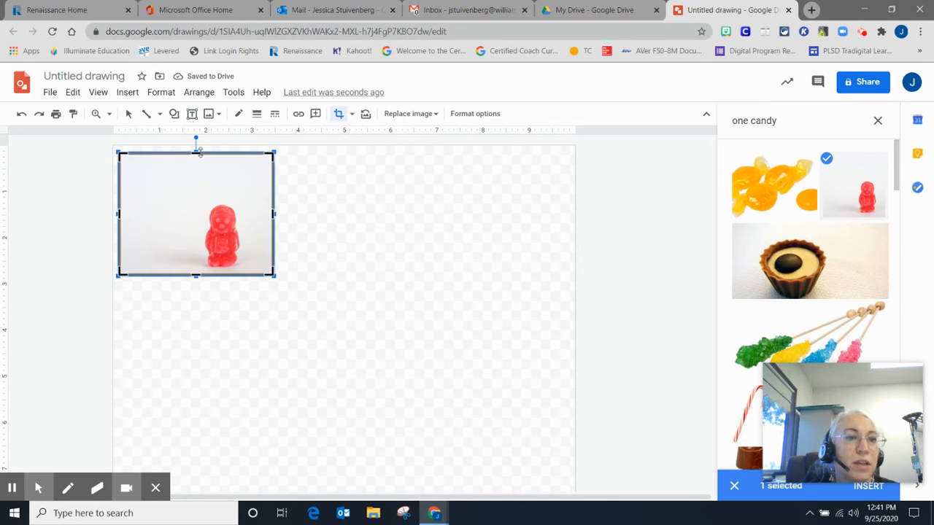
drag(118, 216, 187, 205)
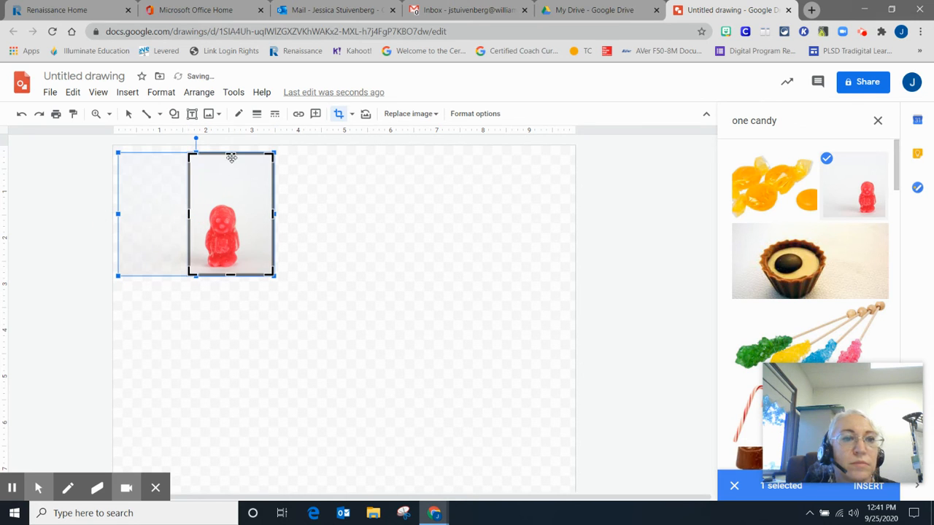
drag(231, 154, 228, 197)
click(312, 277)
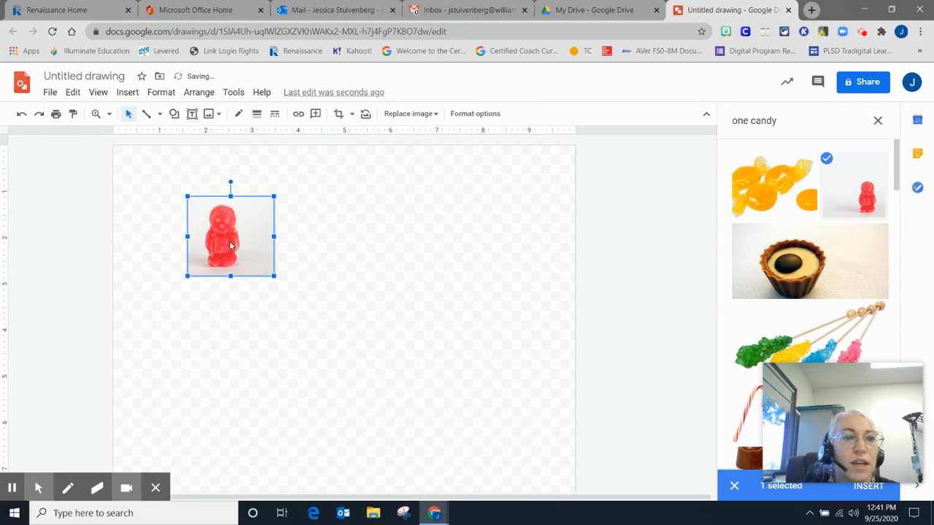
drag(218, 235, 157, 207)
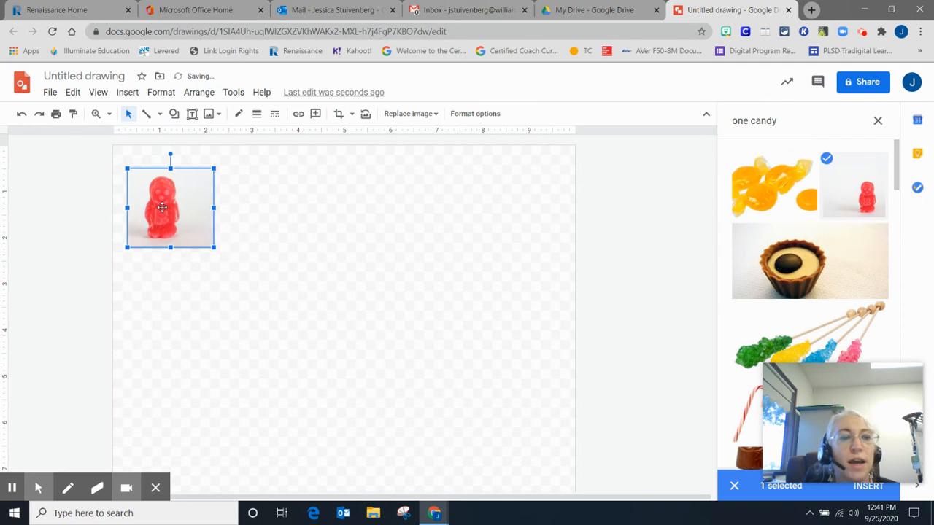
click(188, 311)
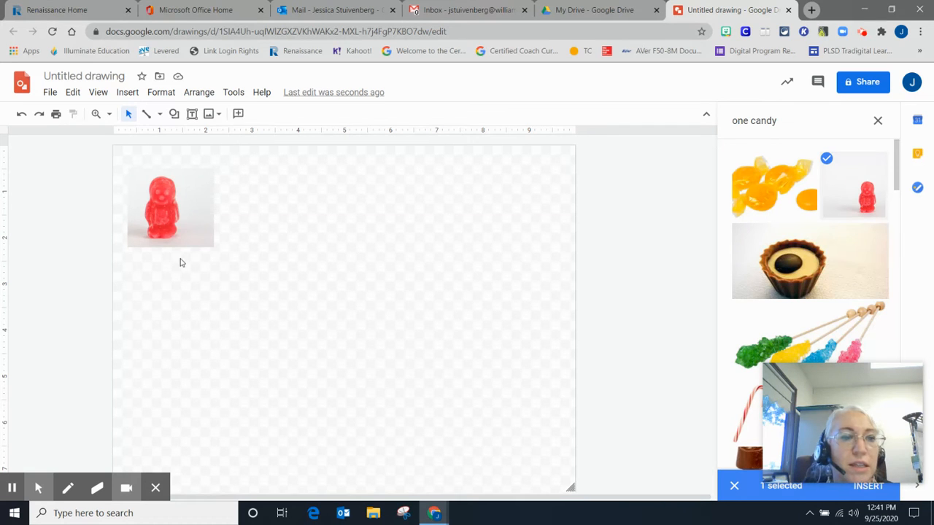
click(176, 207)
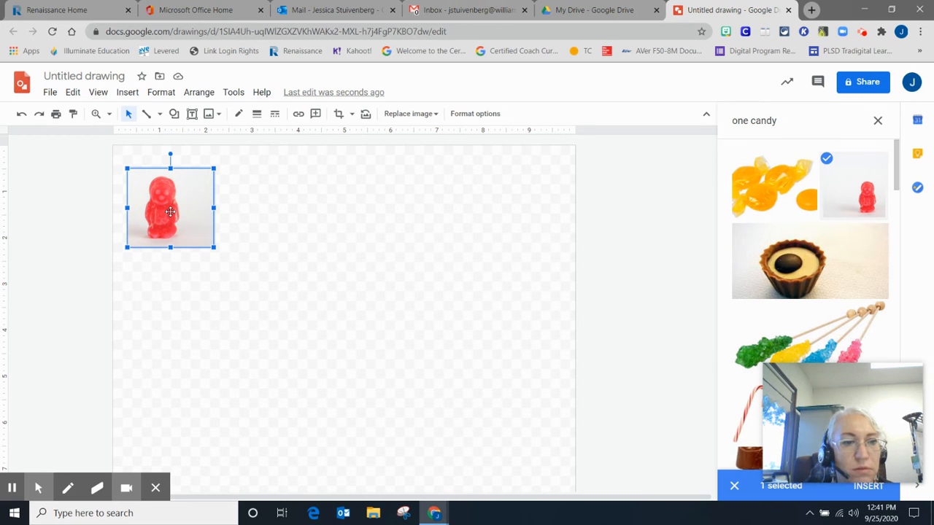
right_click(170, 211)
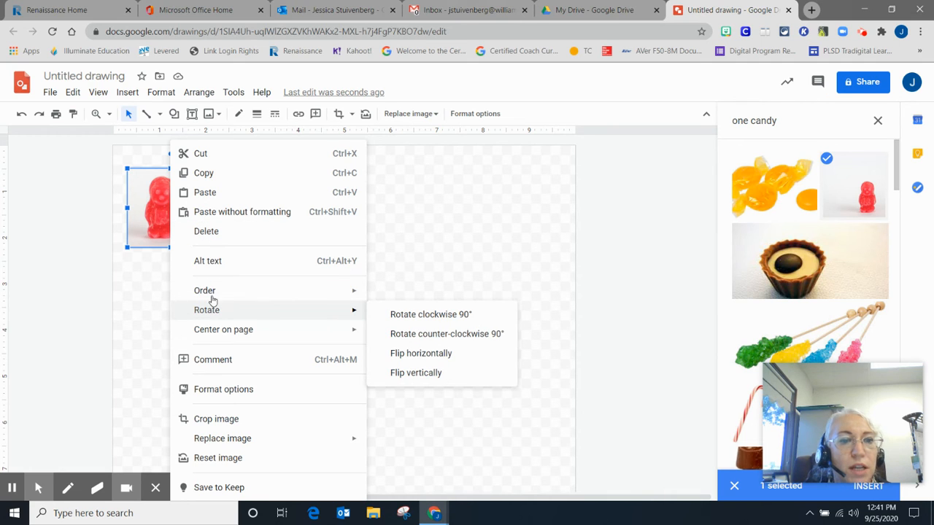
mouse_move(211, 295)
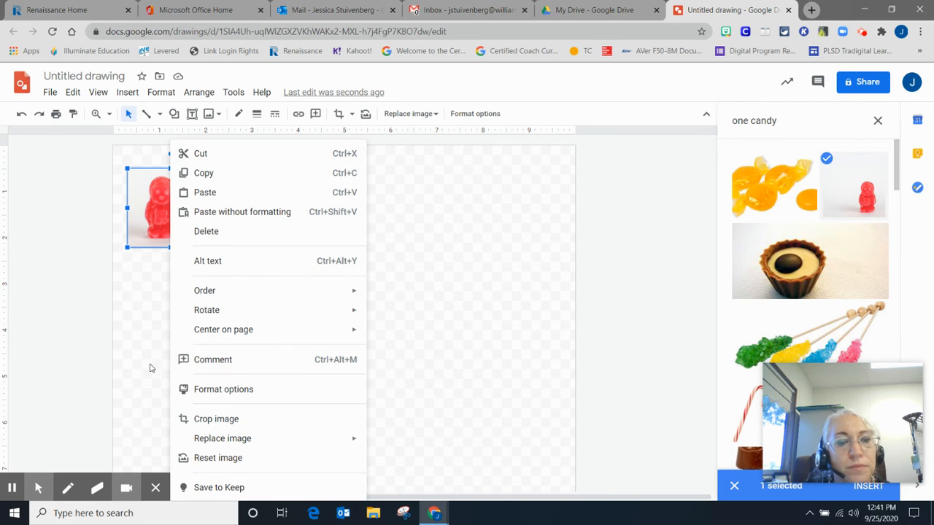
click(145, 394)
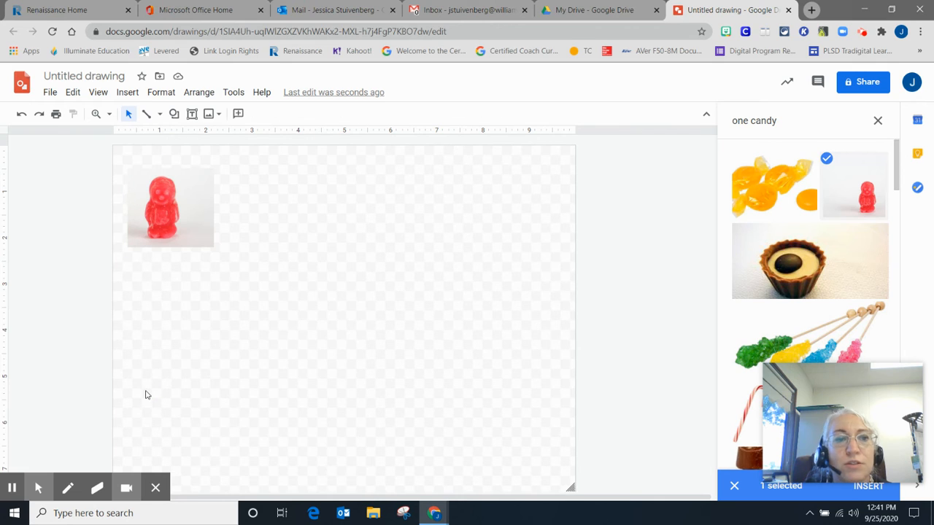
click(256, 230)
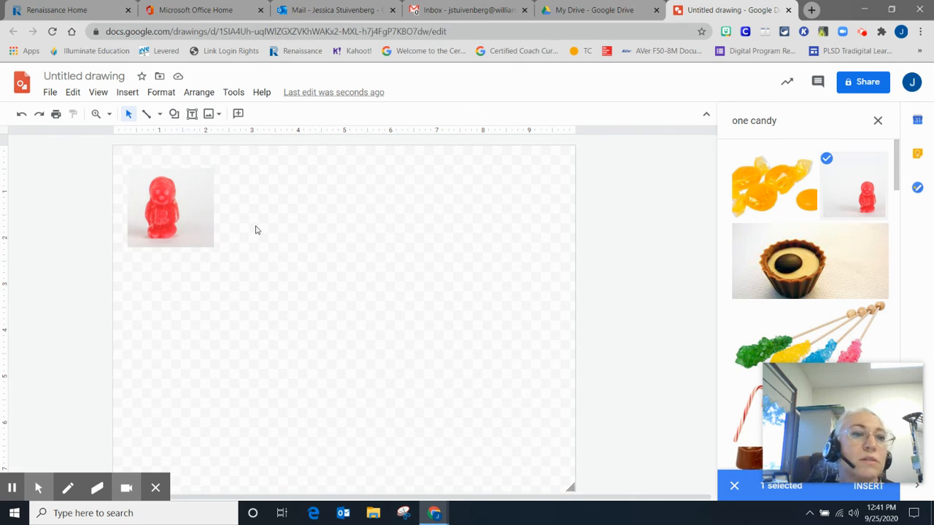
click(200, 208)
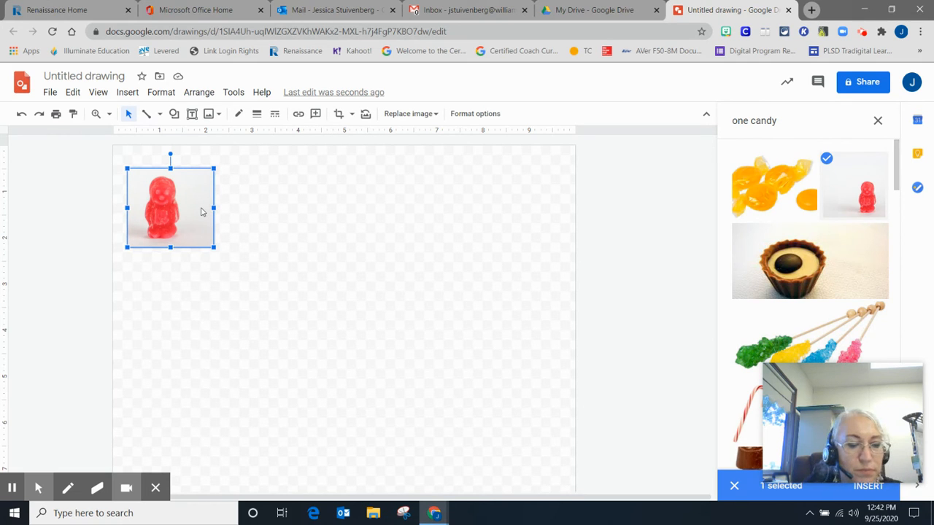
Step: Duplicate the cropped candy image and place the copy beside the original, leaving a gap between the two
key(ctrl+d)
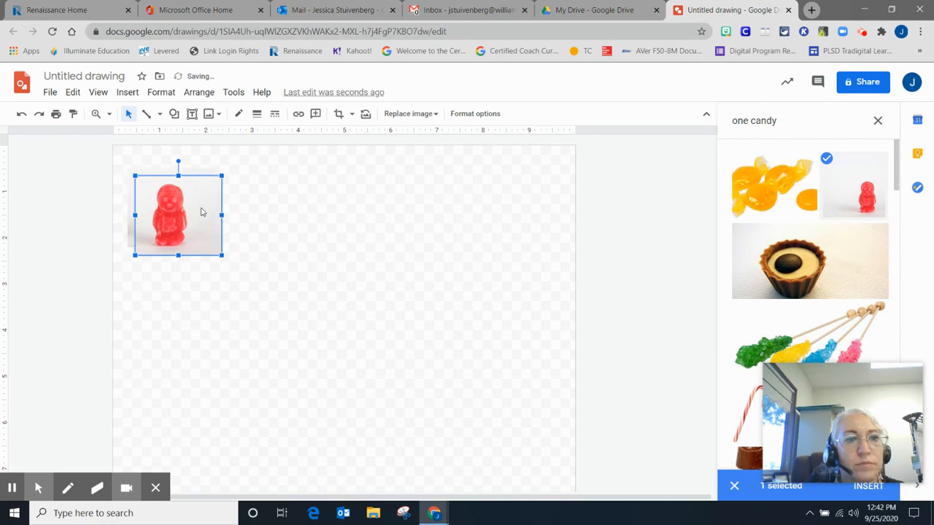
drag(195, 187, 309, 198)
click(170, 273)
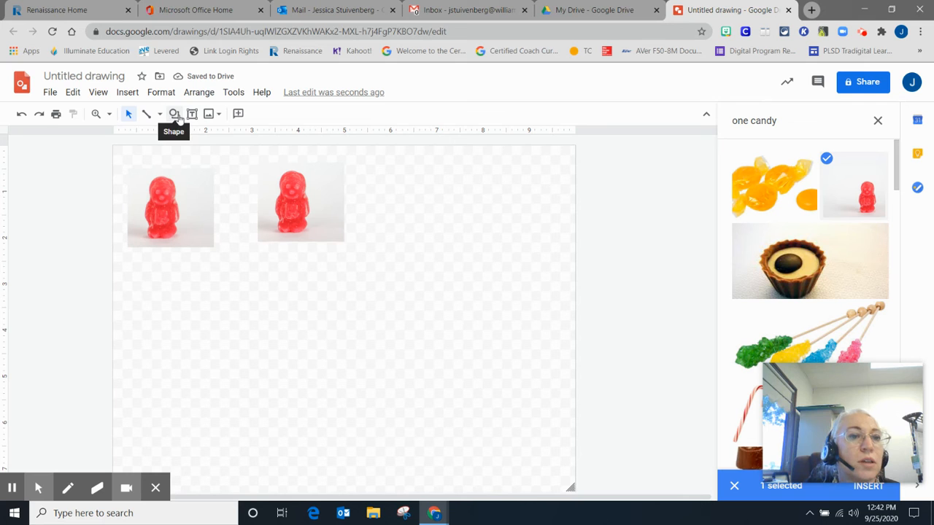
Step: Draw a plus equation shape about 1 inch wide just below the gap between the two candy images
click(175, 114)
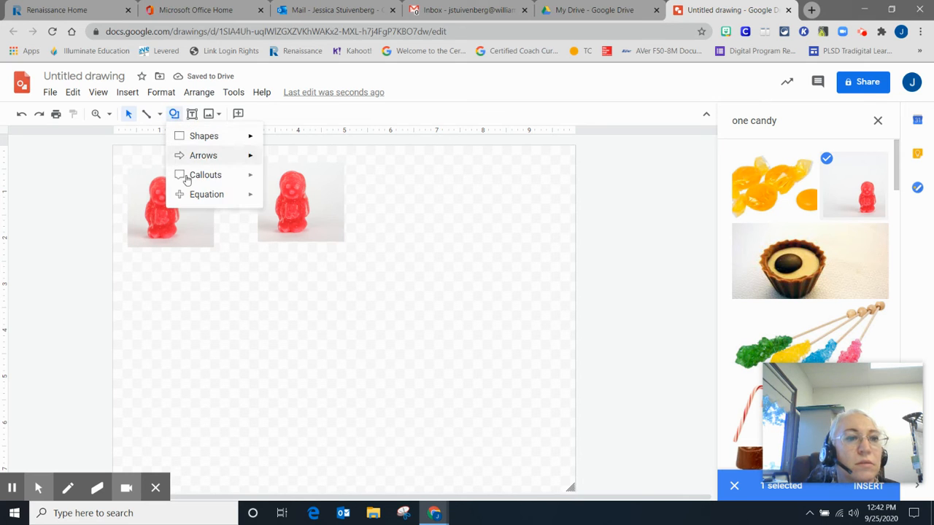
mouse_move(216, 194)
click(271, 198)
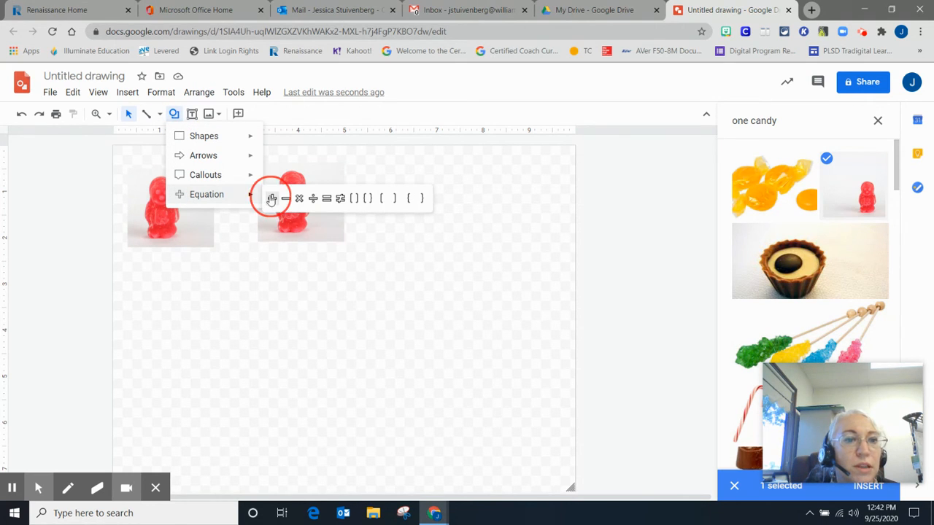
drag(228, 268, 273, 300)
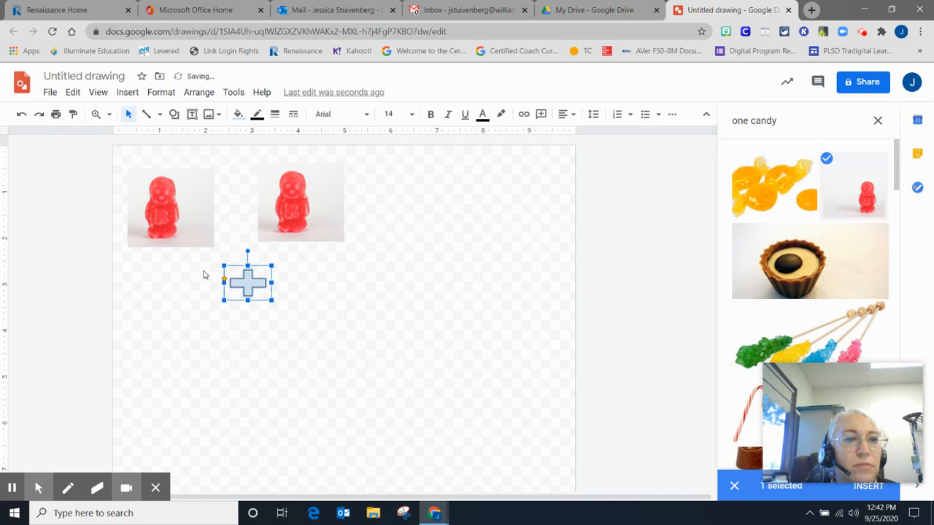
click(199, 306)
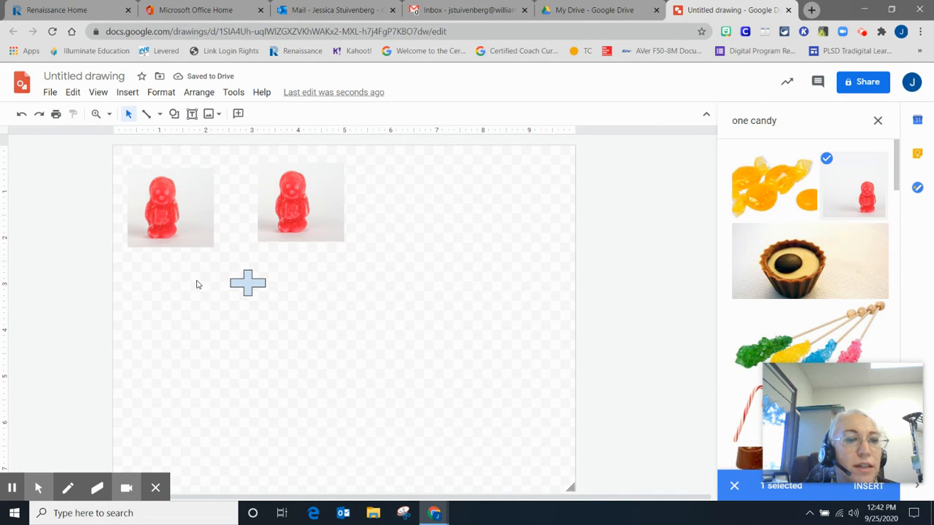
Step: Add a small text box containing "1" below the first candy image, beside the plus shape
click(127, 93)
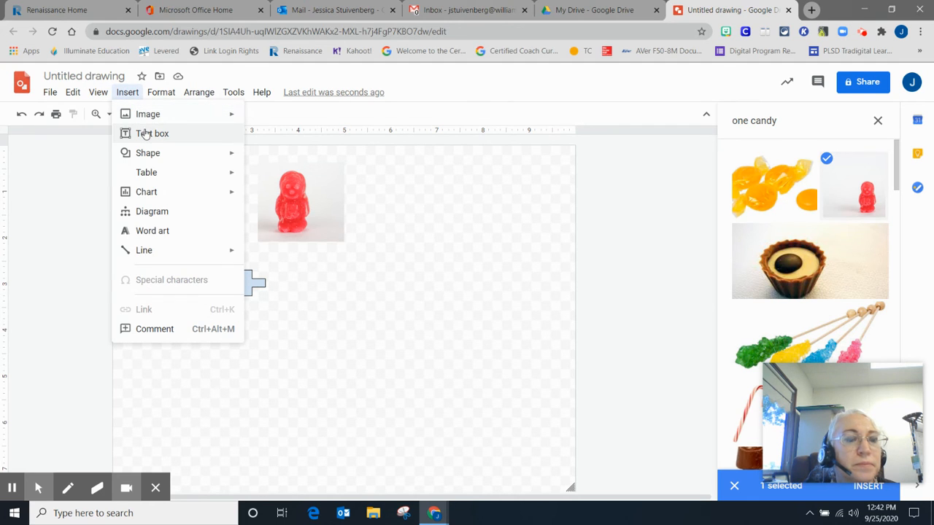
click(138, 133)
drag(161, 275, 200, 304)
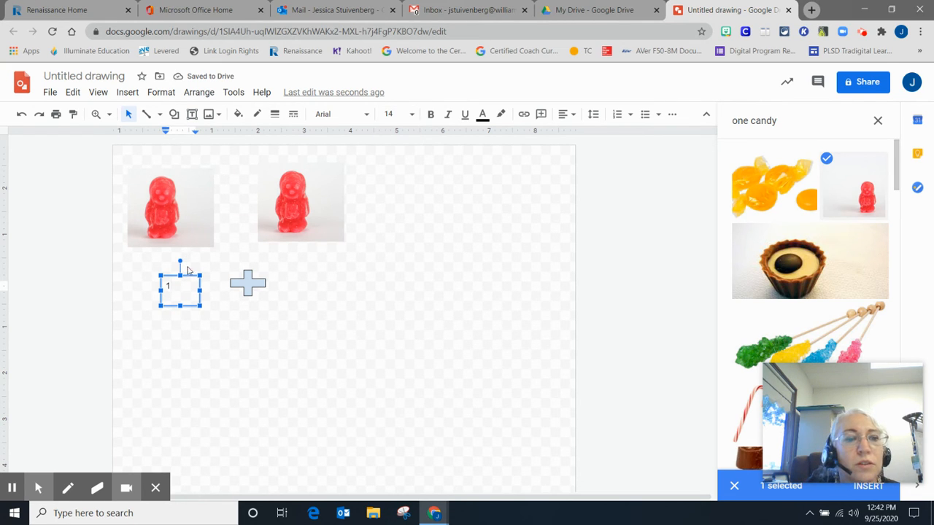
Step: Set the font size of the "1" below the first candy to 30
click(175, 289)
drag(175, 289, 157, 286)
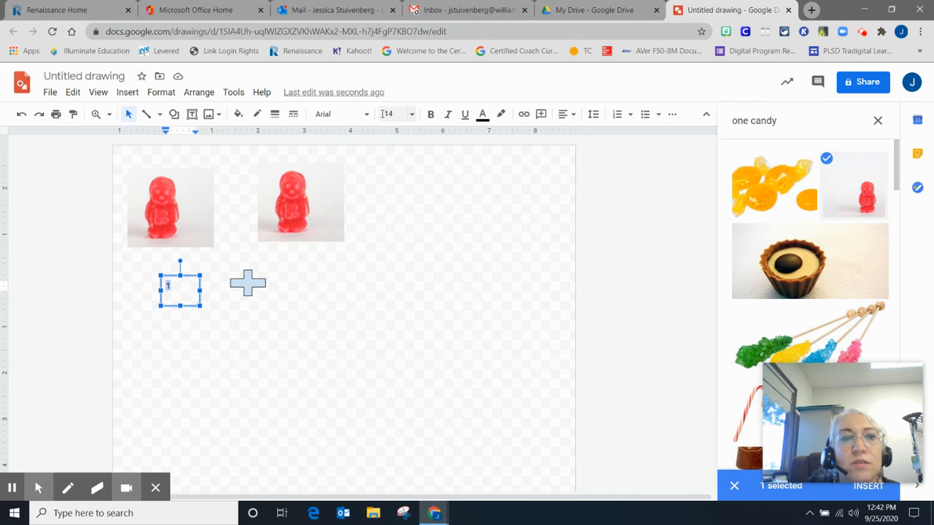
click(415, 117)
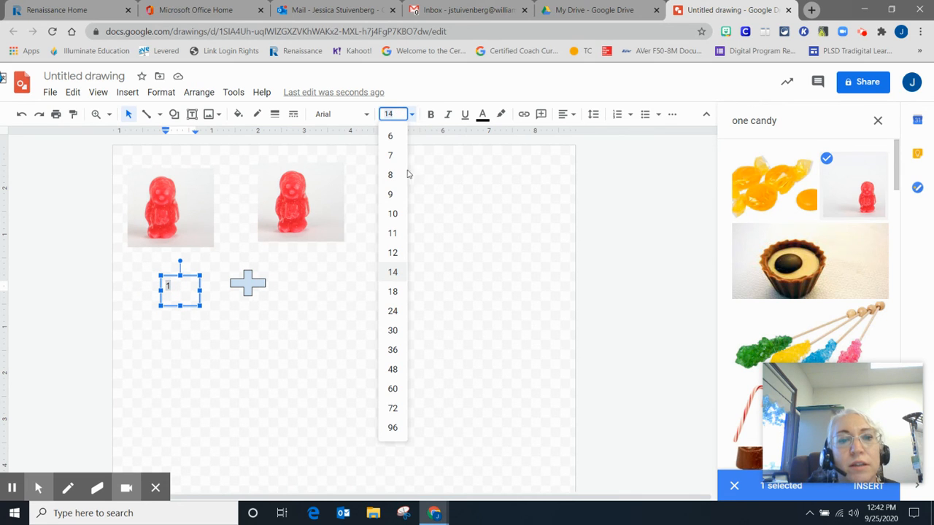
click(393, 292)
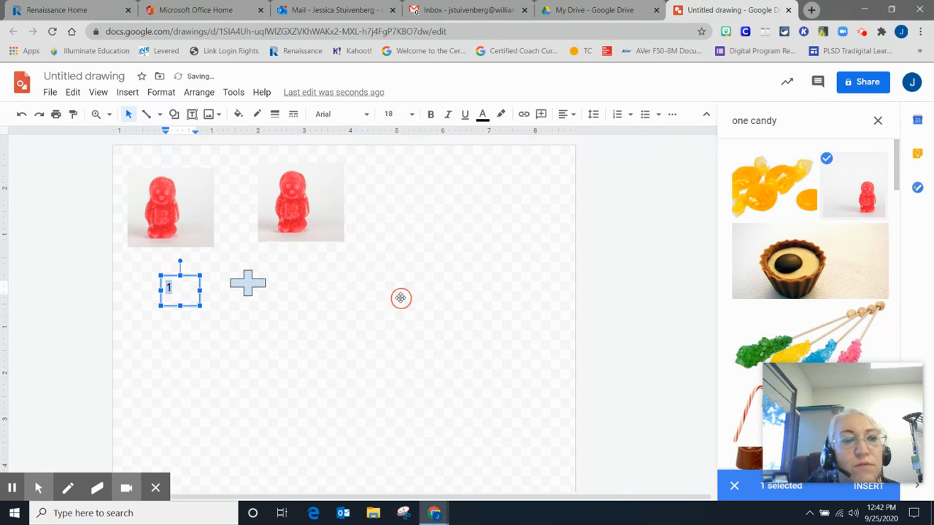
click(410, 115)
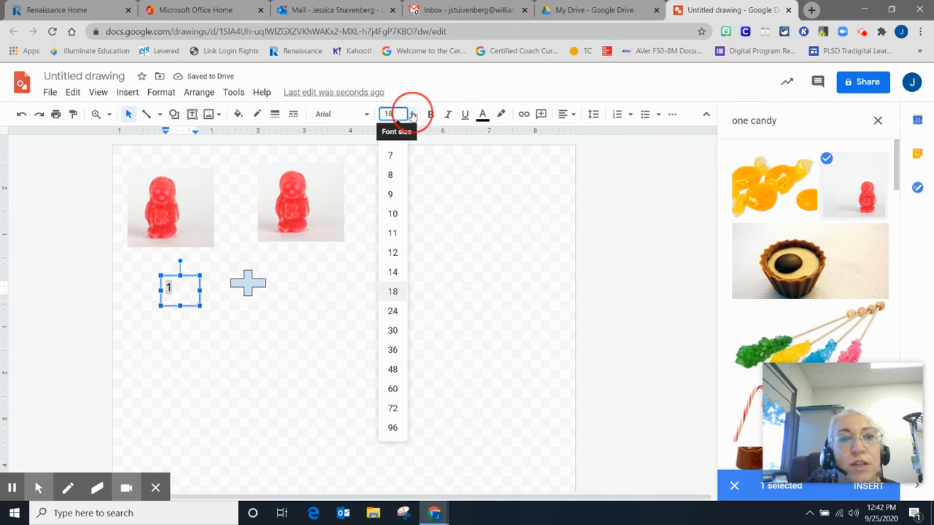
click(393, 330)
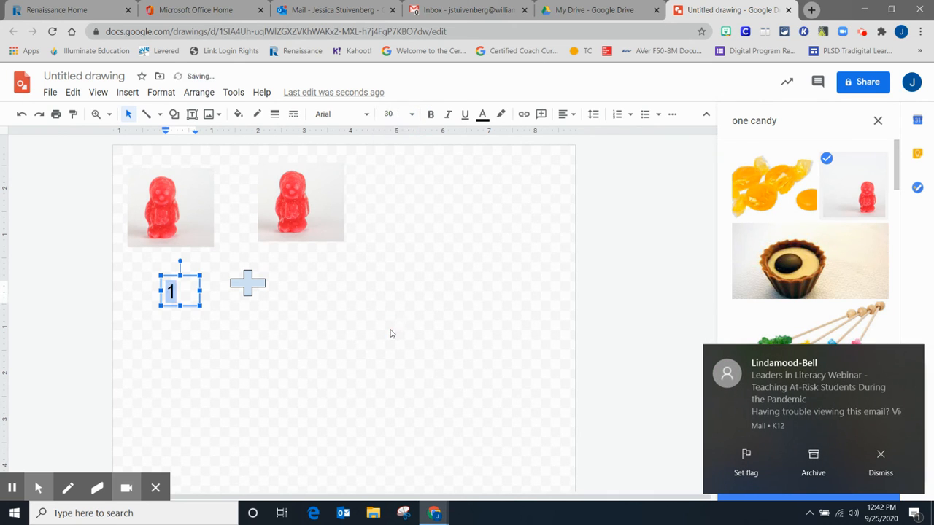
click(287, 341)
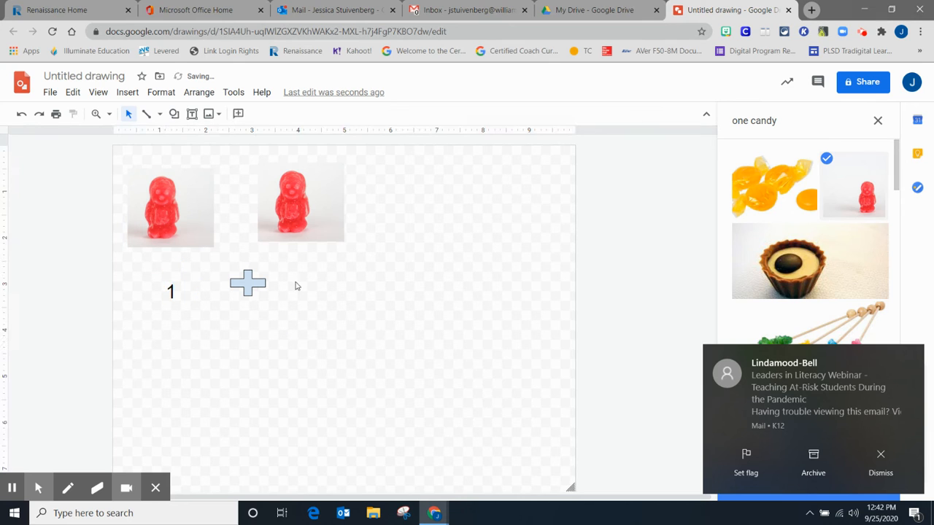
Step: Add a text box below the second candy image containing "1" at font size 30
click(192, 114)
drag(295, 272, 343, 301)
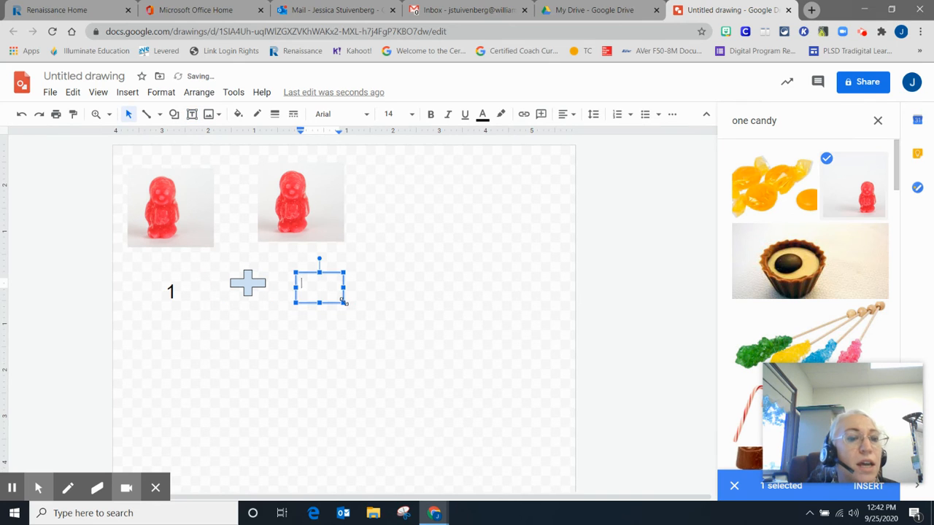
click(412, 114)
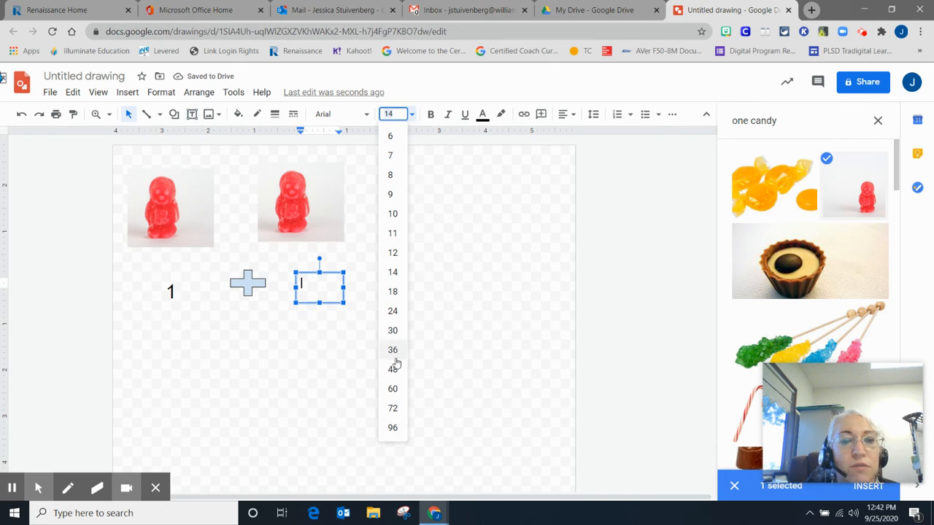
click(392, 330)
text(1)
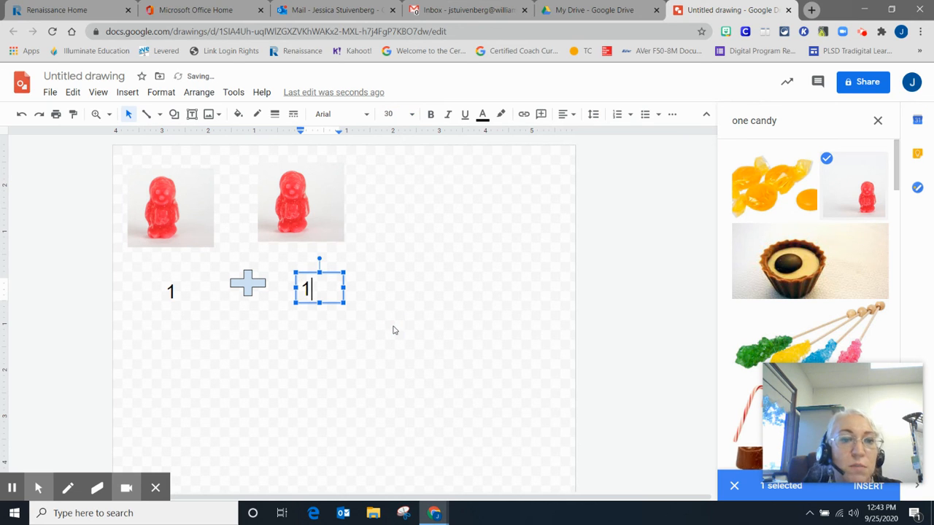
click(392, 331)
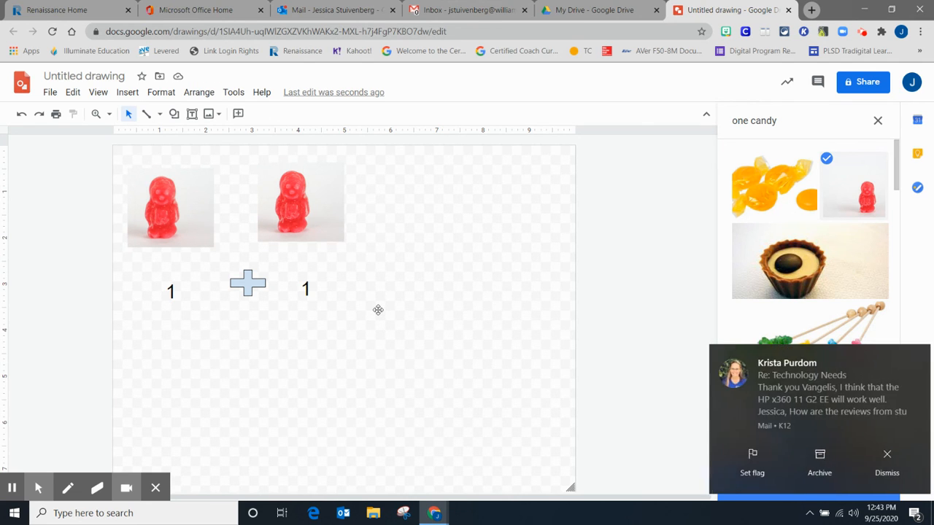
click(880, 459)
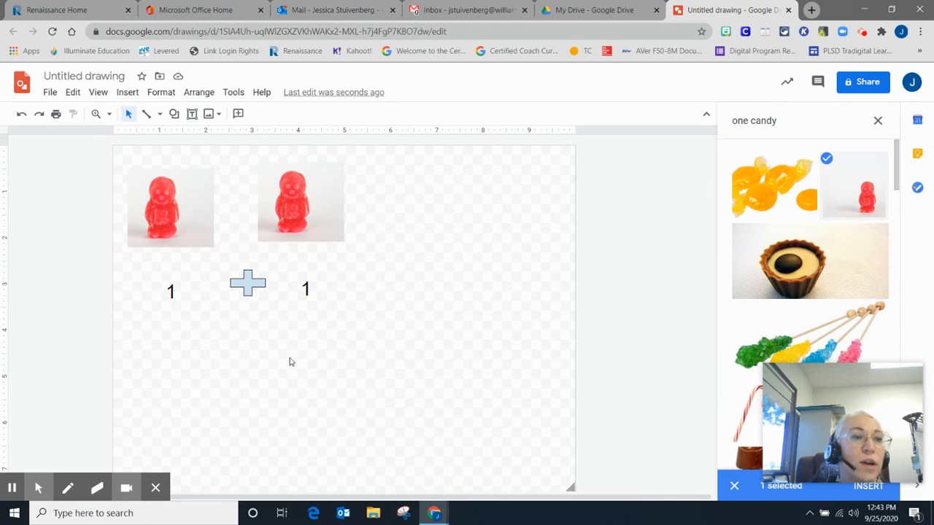
Step: Open the drawing's title for editing, leave it as is, and look through the available download formats
click(107, 76)
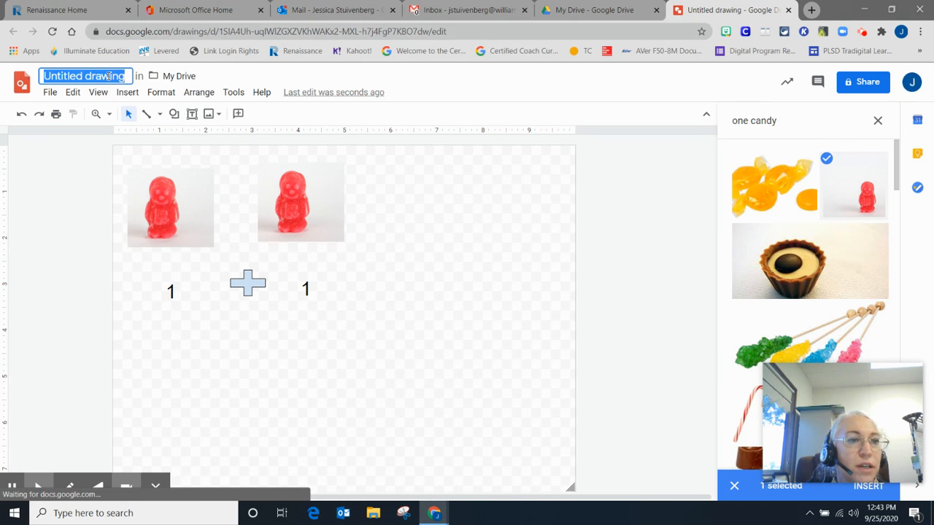
click(49, 93)
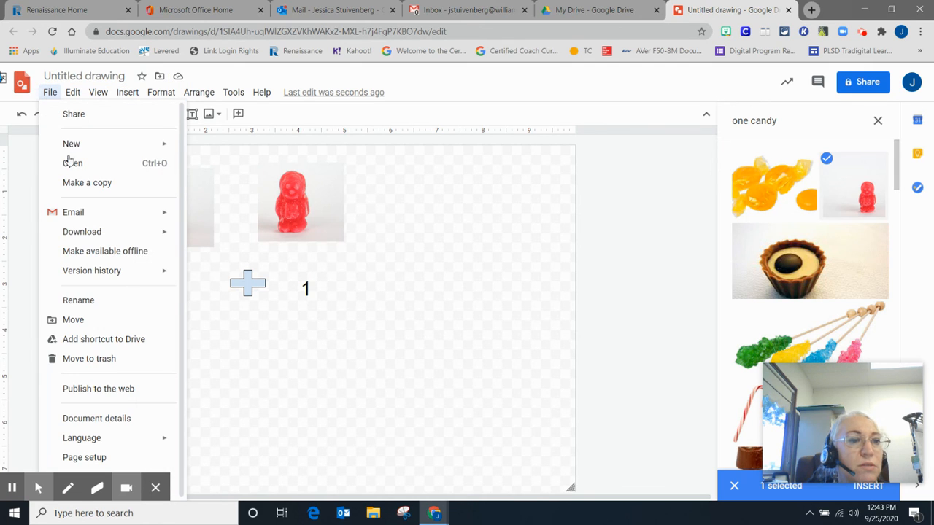
mouse_move(87, 234)
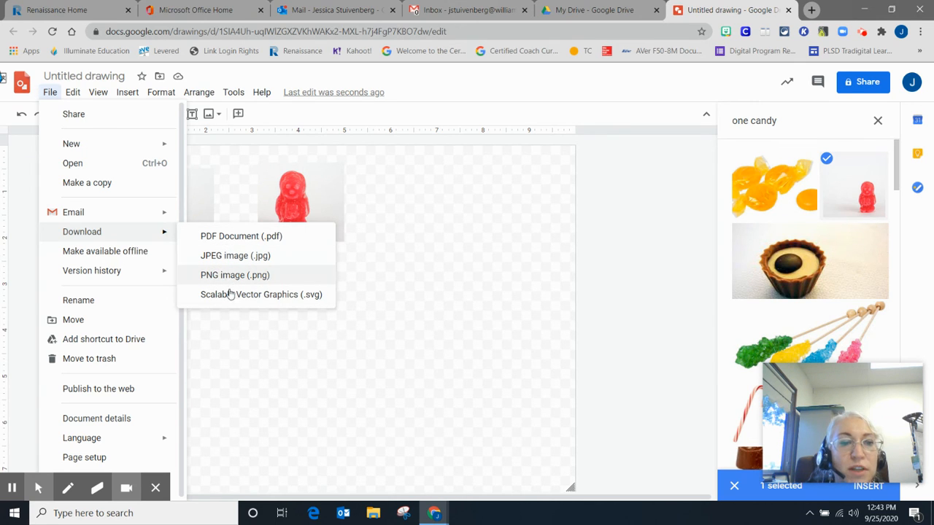
click(230, 341)
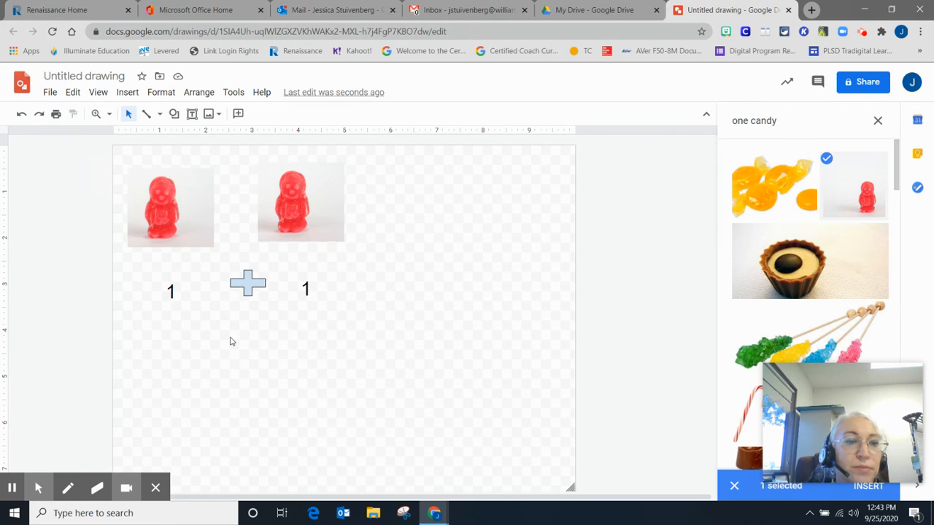
click(863, 34)
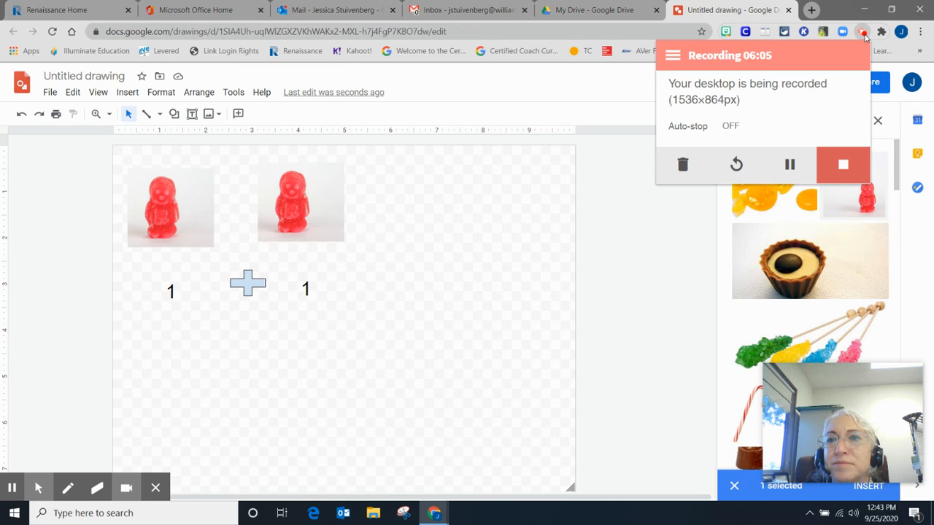